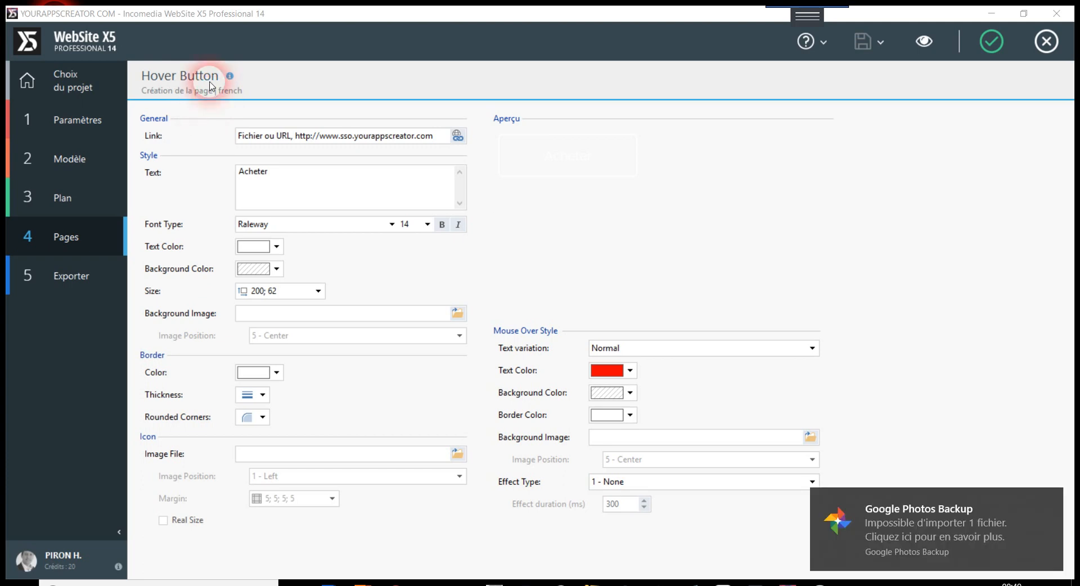
# Step: Return to the layout grid of the french page and show the objects in the Button category
pyautogui.click(67, 241)
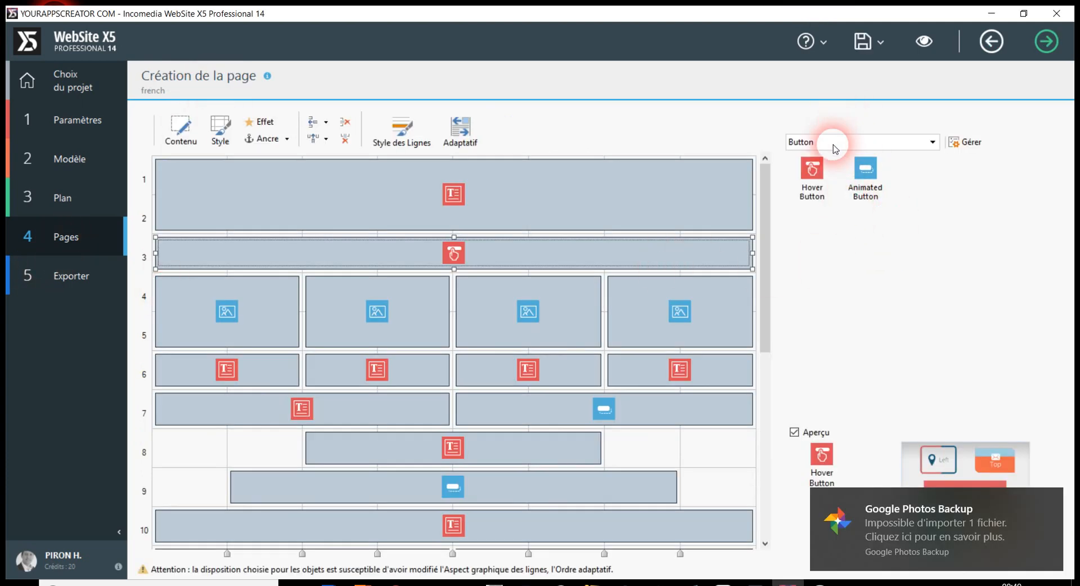
pyautogui.click(863, 148)
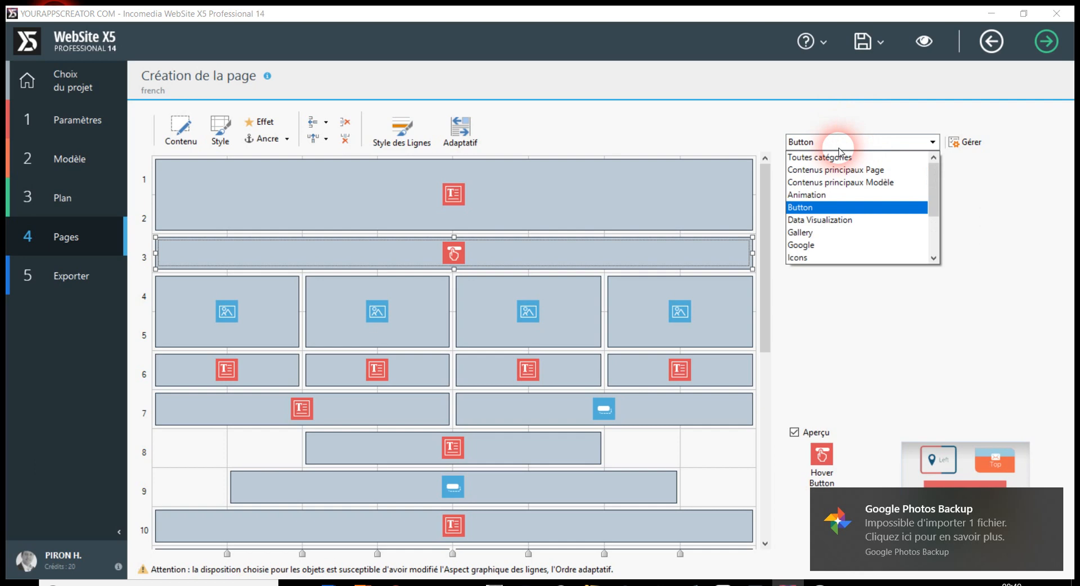
pyautogui.click(808, 215)
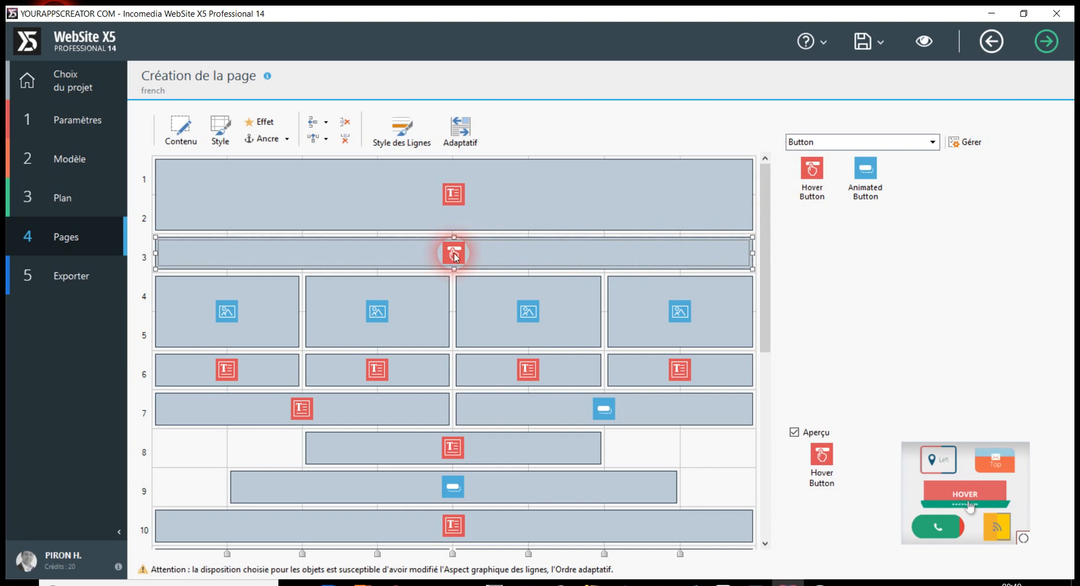
# Step: Open the settings of the Hover Button in row 3 and view its link action options
pyautogui.moveTo(455, 258); pyautogui.dragTo(455, 253)
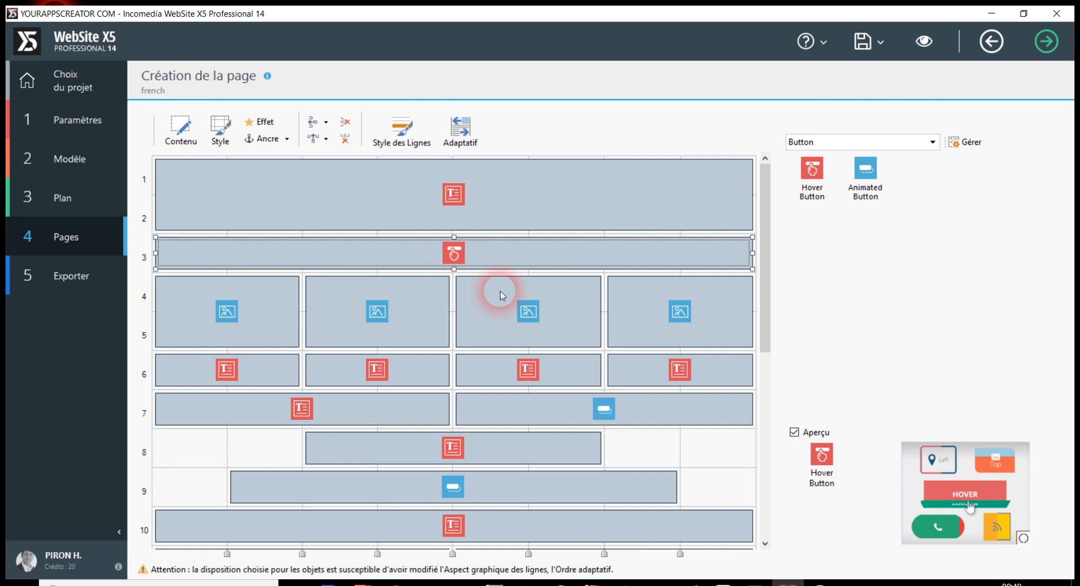
pyautogui.click(405, 205)
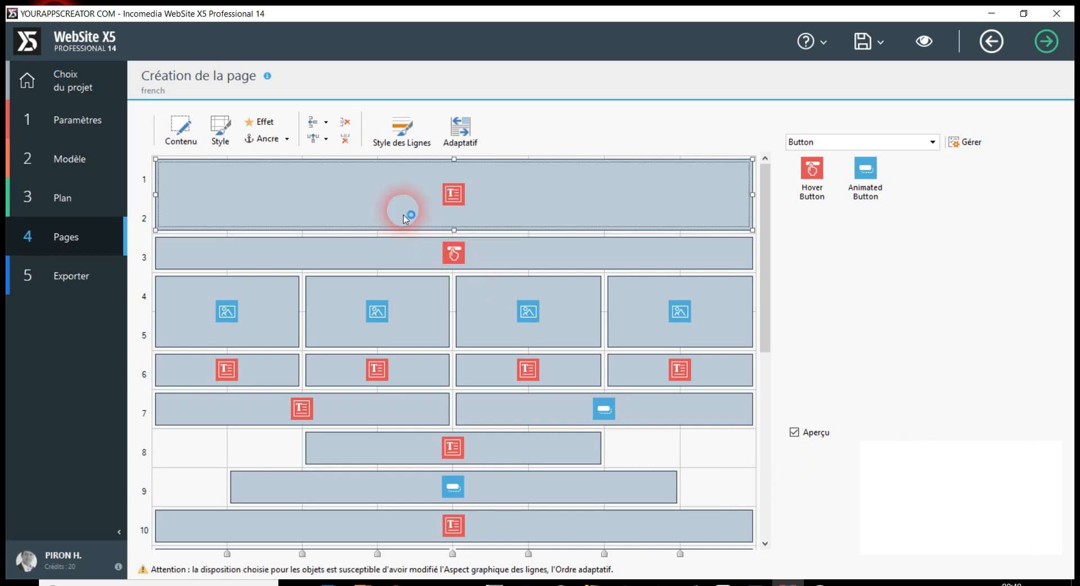
pyautogui.click(444, 261)
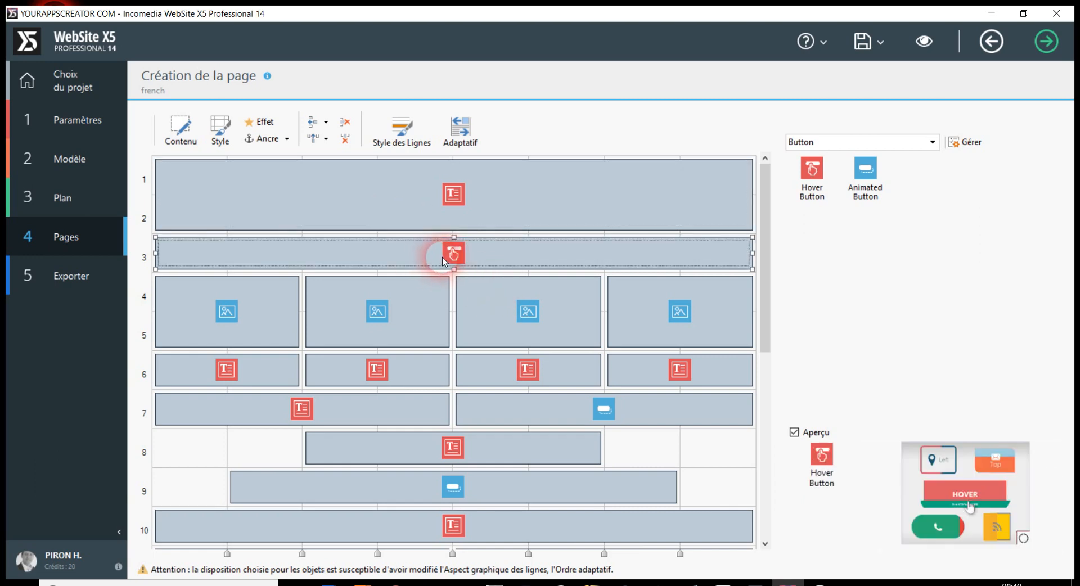
pyautogui.click(441, 271)
pyautogui.doubleClick(437, 274)
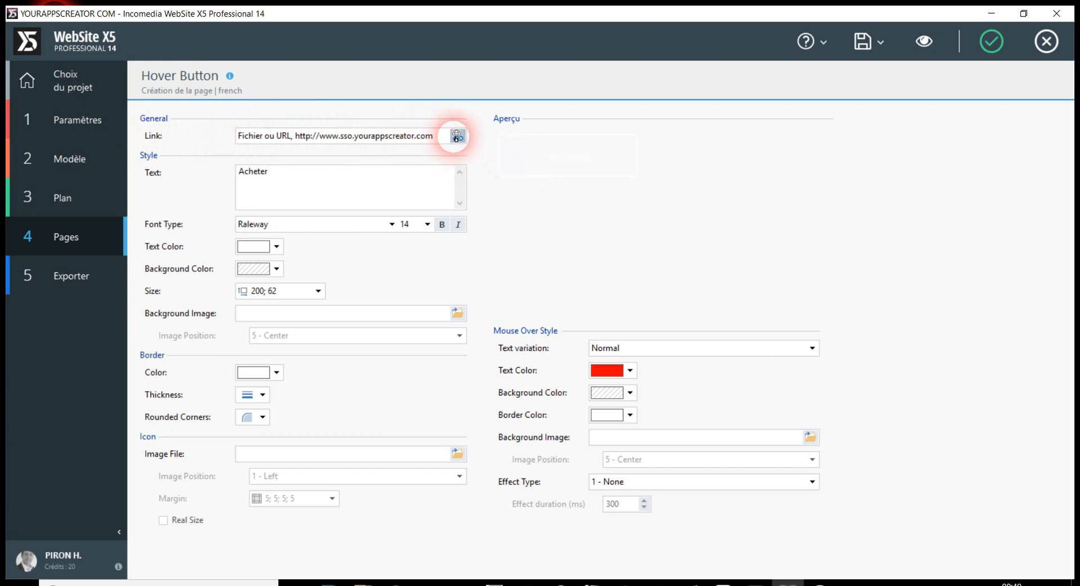
pyautogui.click(458, 137)
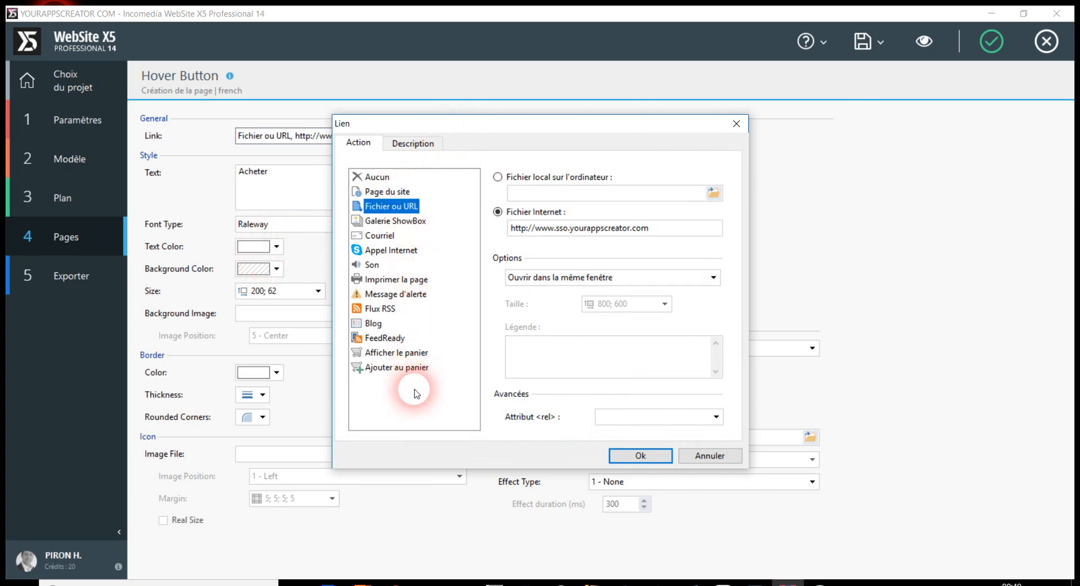
pyautogui.click(738, 126)
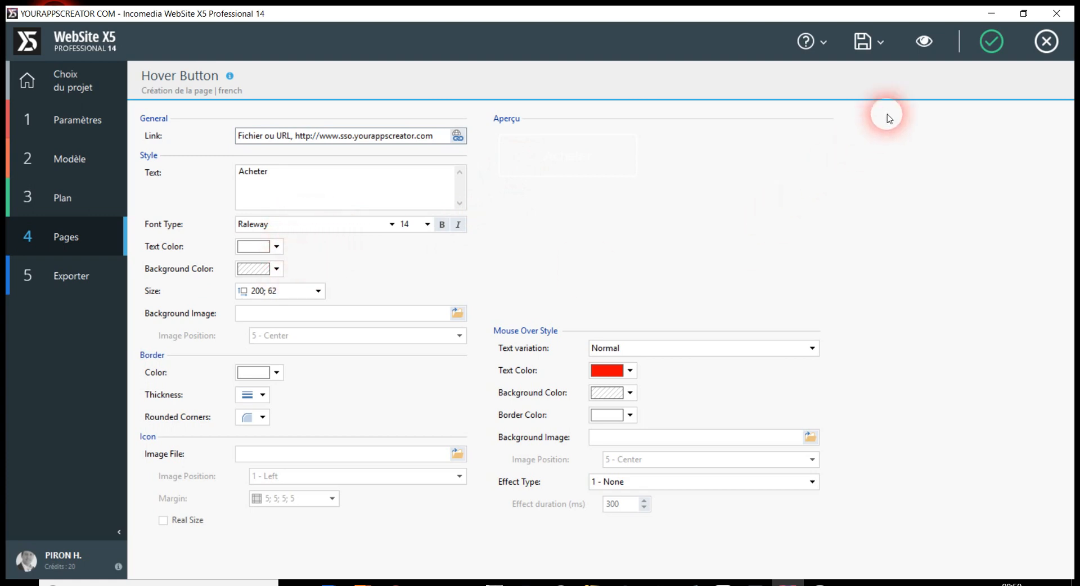
# Step: Preview the page to look at the Acheter button, and close the preview
pyautogui.click(925, 41)
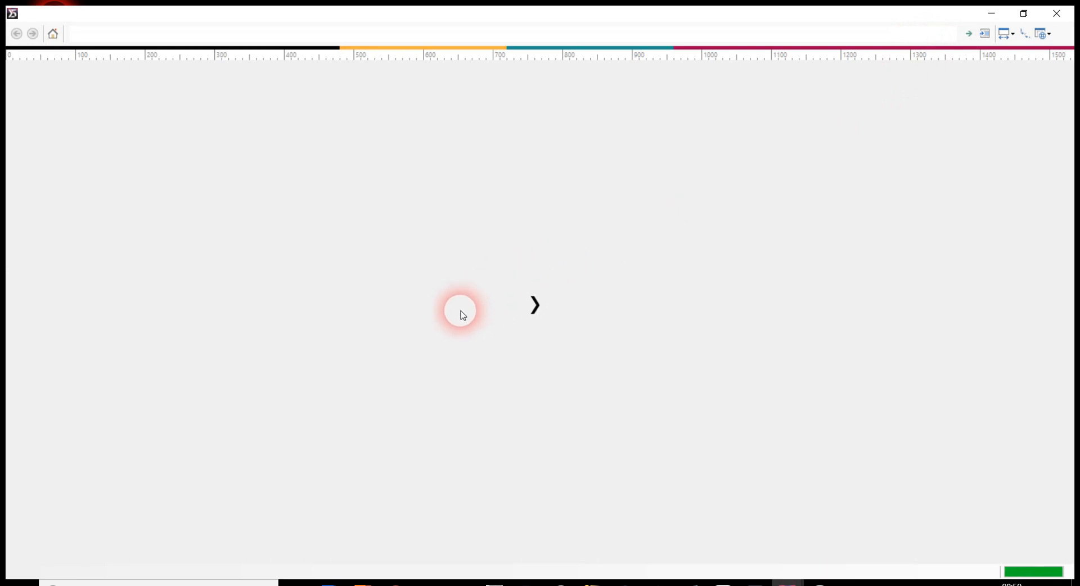
pyautogui.scroll(-3, 460, 315)
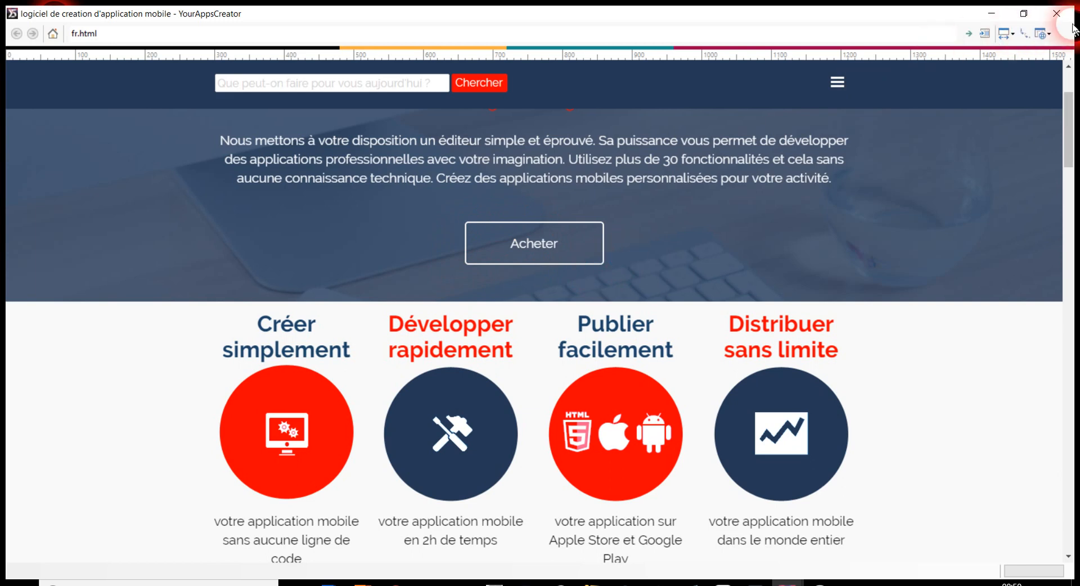
pyautogui.click(1056, 14)
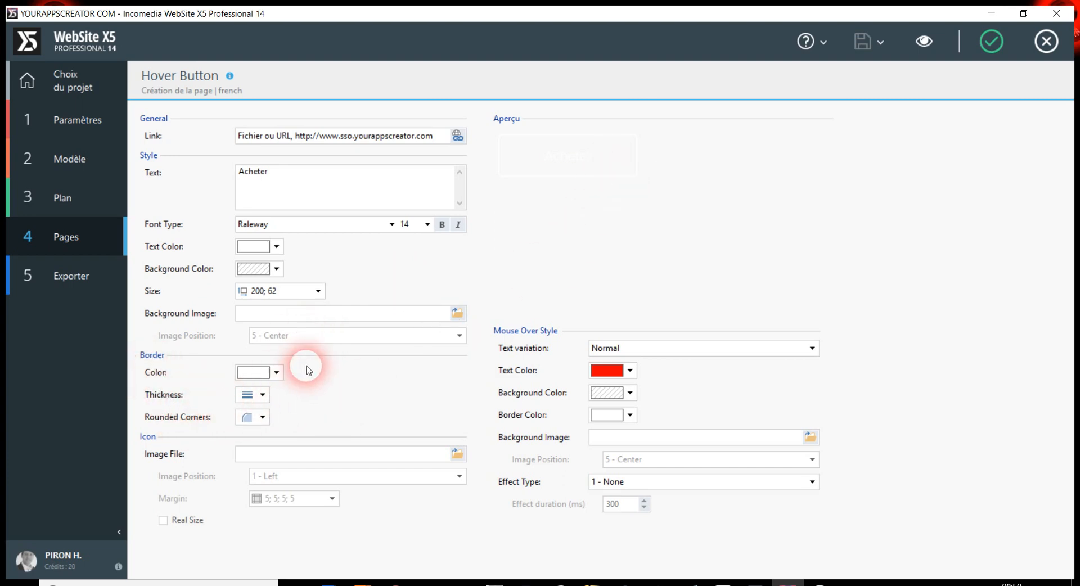
# Step: Review the button's border thickness and rounded corner settings
pyautogui.click(263, 395)
pyautogui.click(263, 395)
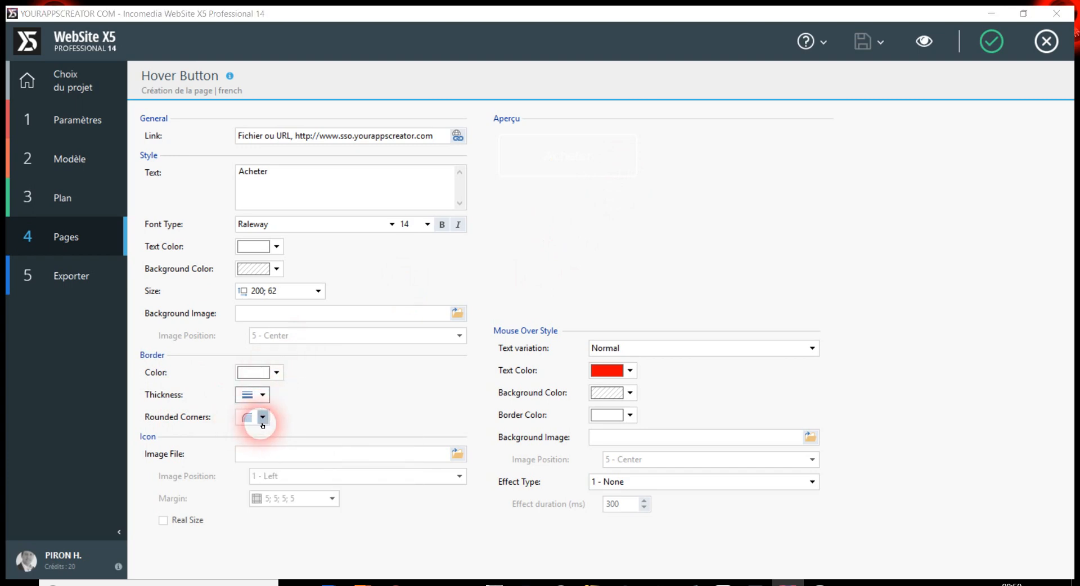
pyautogui.click(263, 417)
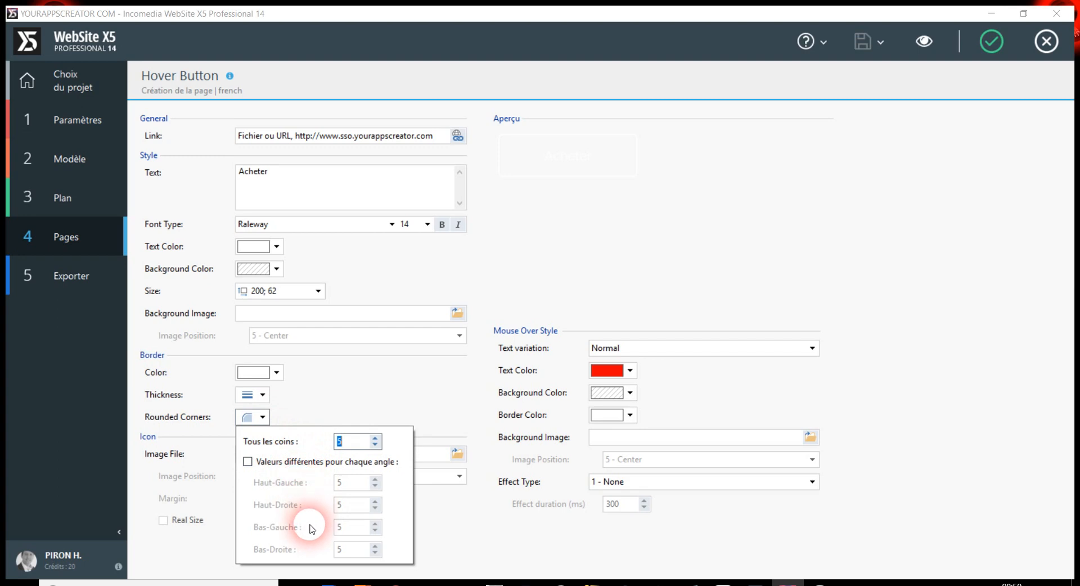
pyautogui.click(304, 388)
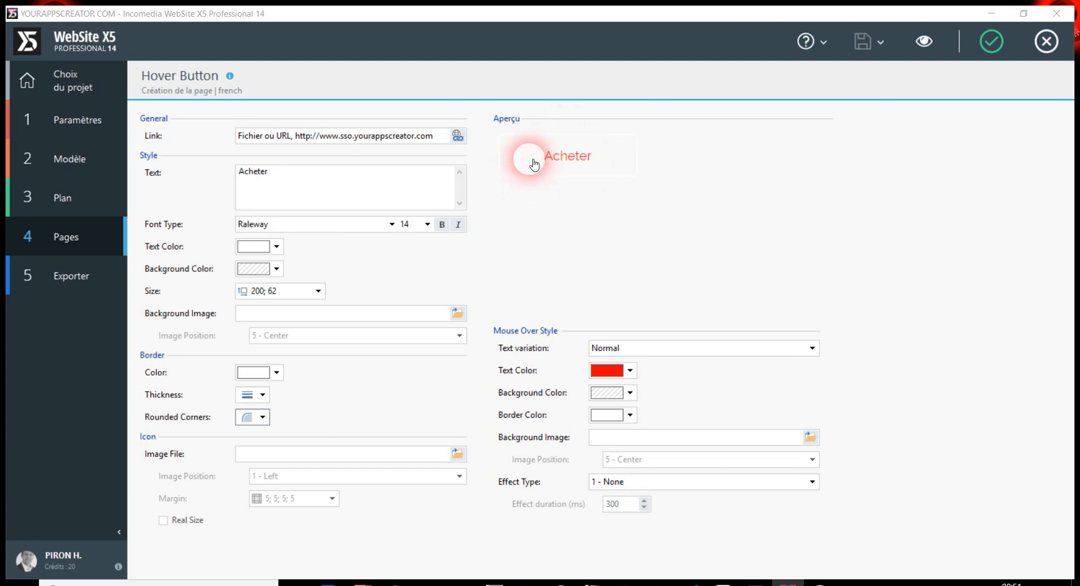
# Step: Set the m_commerce2-flat image from the Icone App folder as the button's icon
pyautogui.click(459, 453)
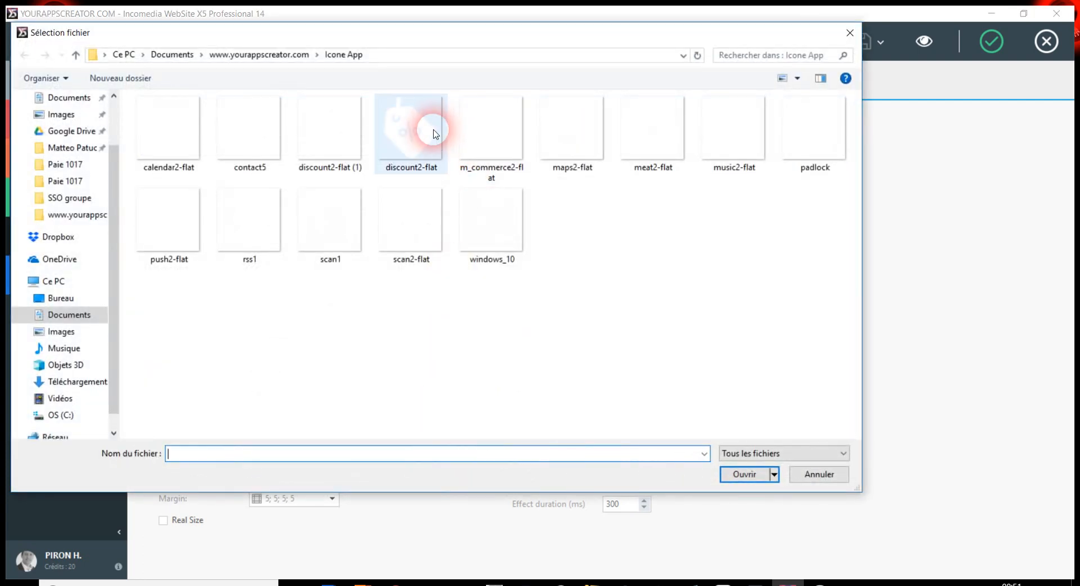
pyautogui.click(476, 138)
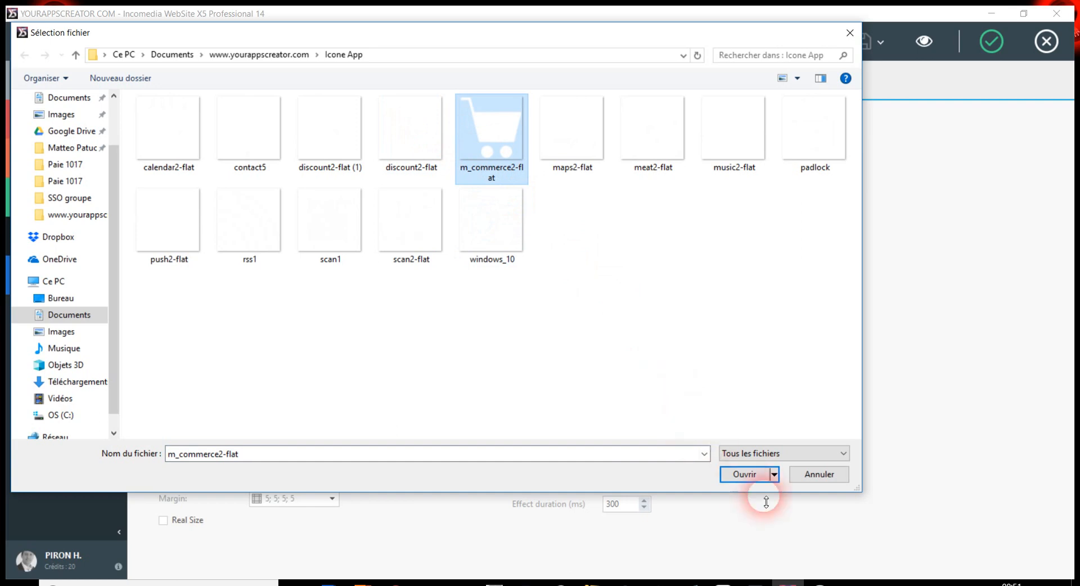
pyautogui.click(744, 474)
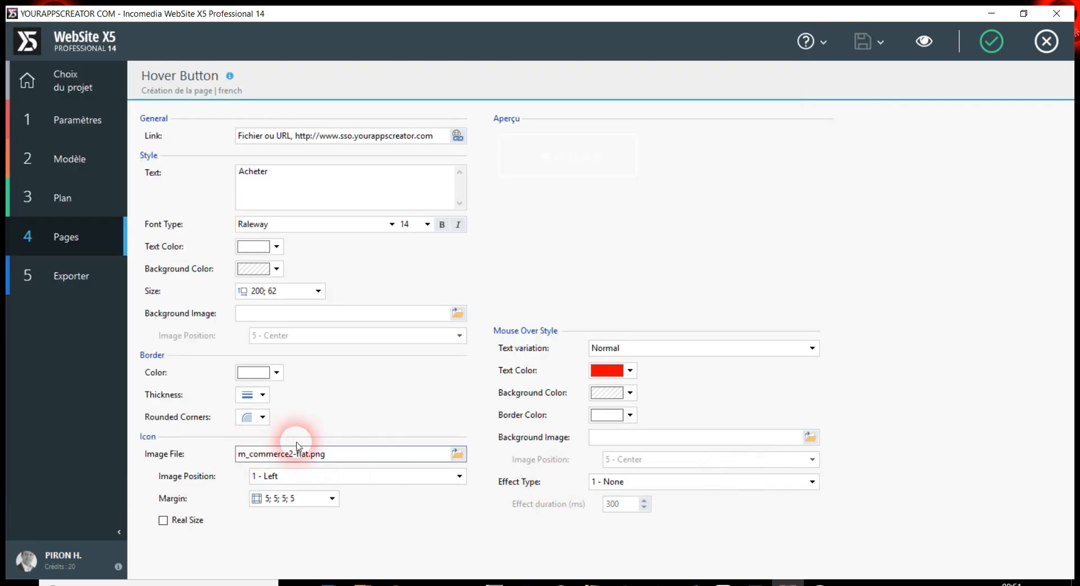
# Step: Preview the page to check the Acheter button with its cart icon, and close the preview
pyautogui.moveTo(543, 168)
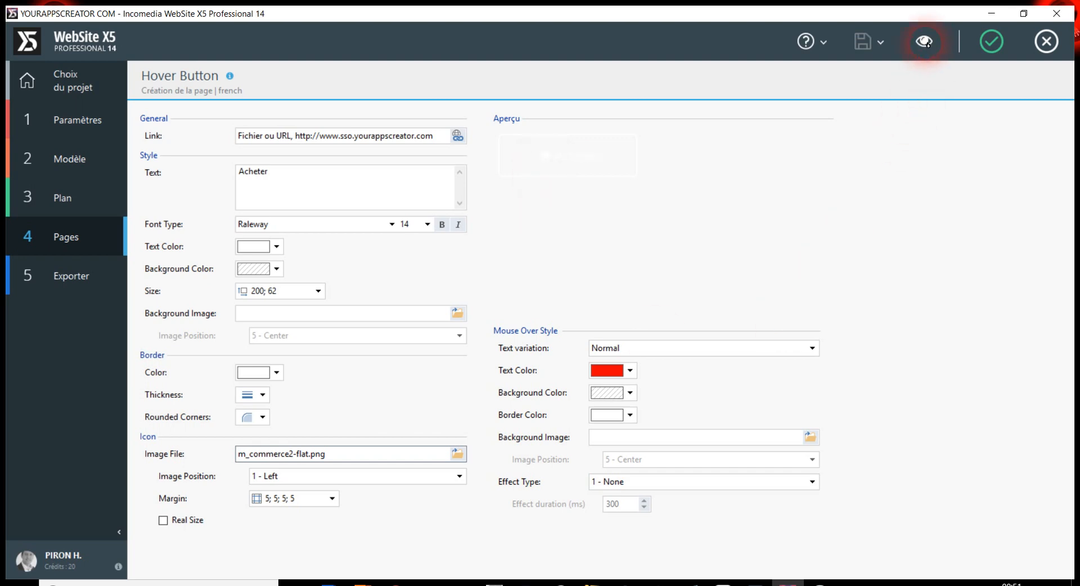
pyautogui.click(926, 42)
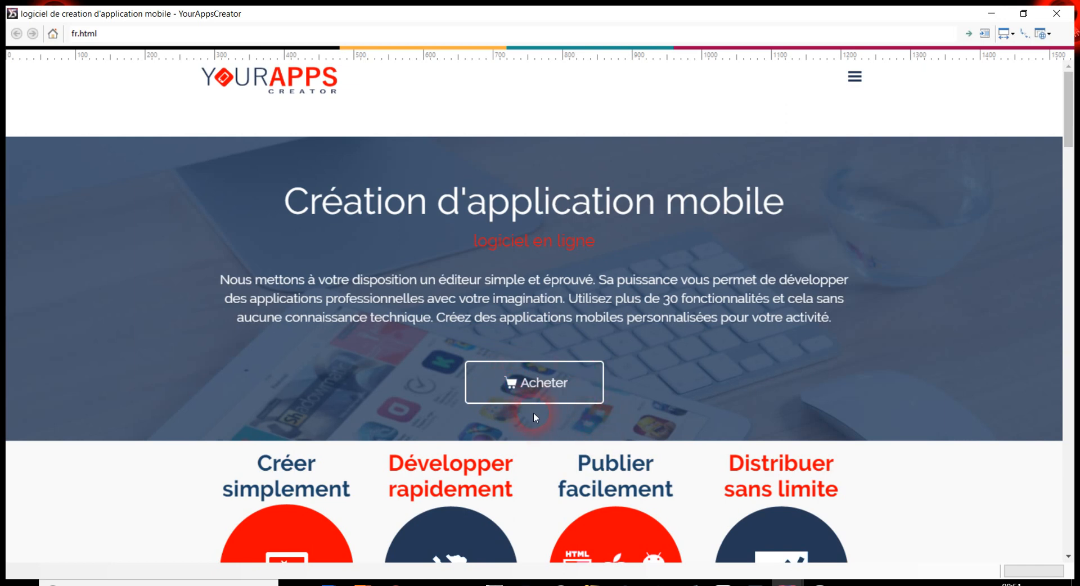
pyautogui.click(1064, 14)
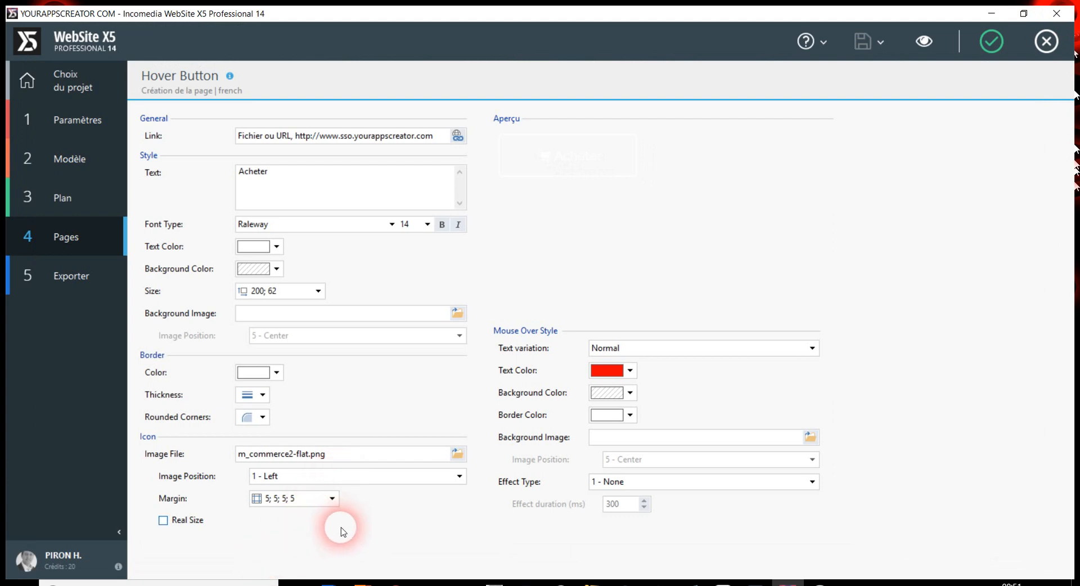
# Step: Review the available icon image positions and the mouse-over text variations for the button
pyautogui.click(298, 478)
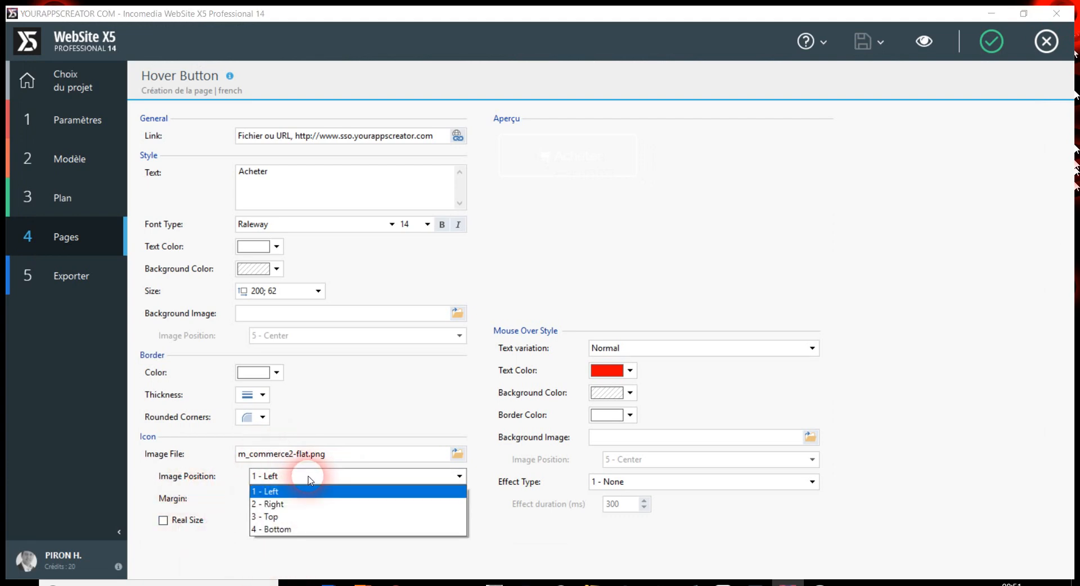
pyautogui.click(310, 479)
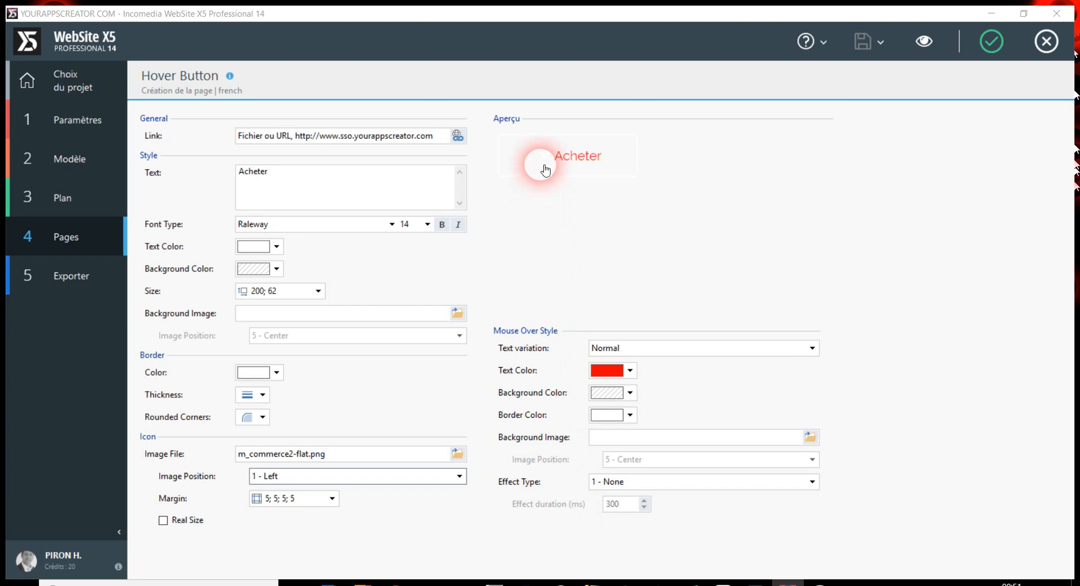
pyautogui.click(709, 351)
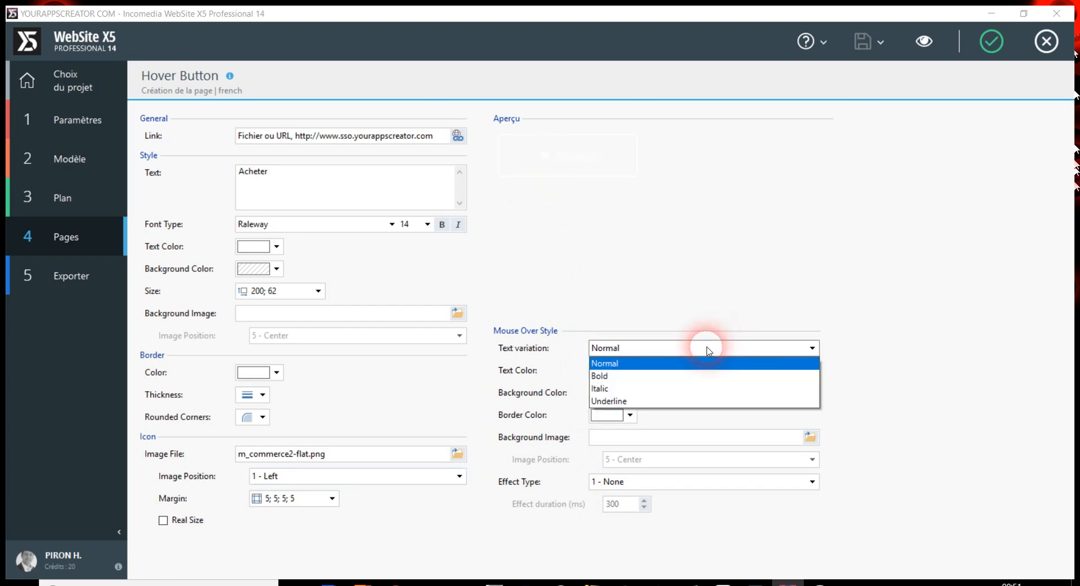
pyautogui.click(708, 349)
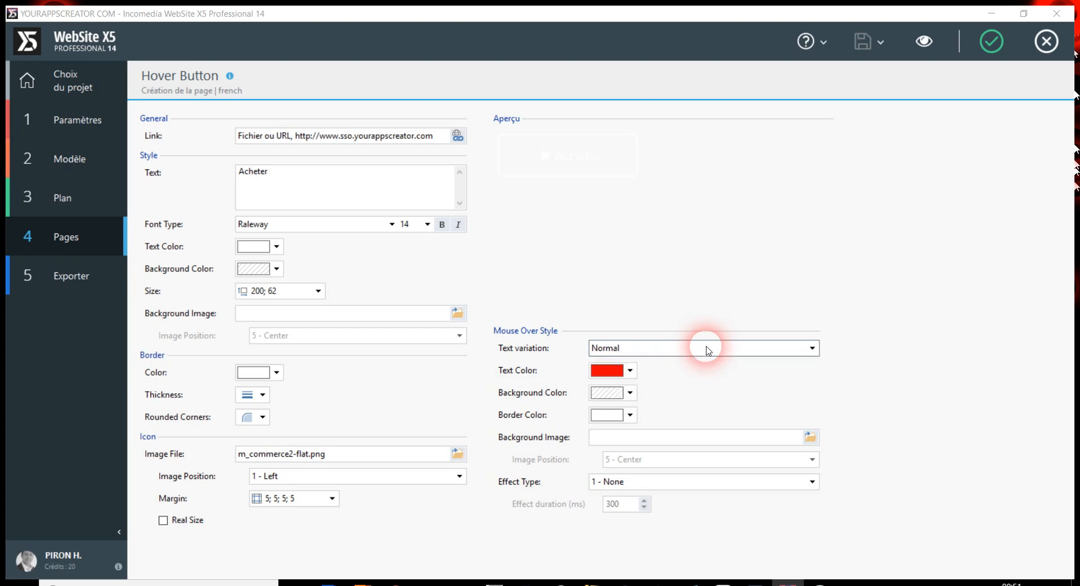
# Step: Set the button's mouse-over effect type to 2 - Fade
pyautogui.click(701, 483)
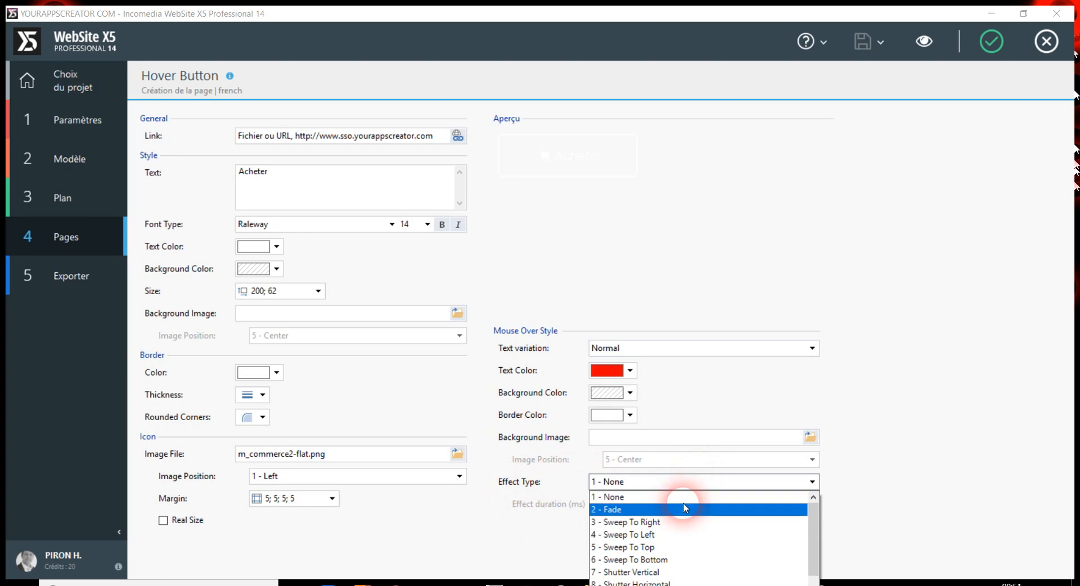
pyautogui.click(683, 499)
pyautogui.click(682, 487)
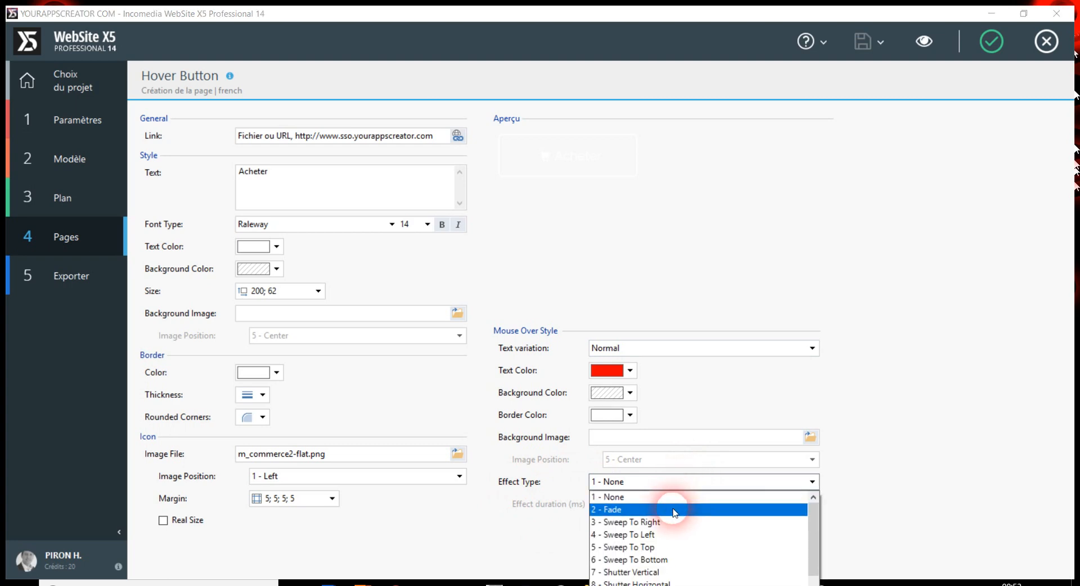
pyautogui.click(670, 504)
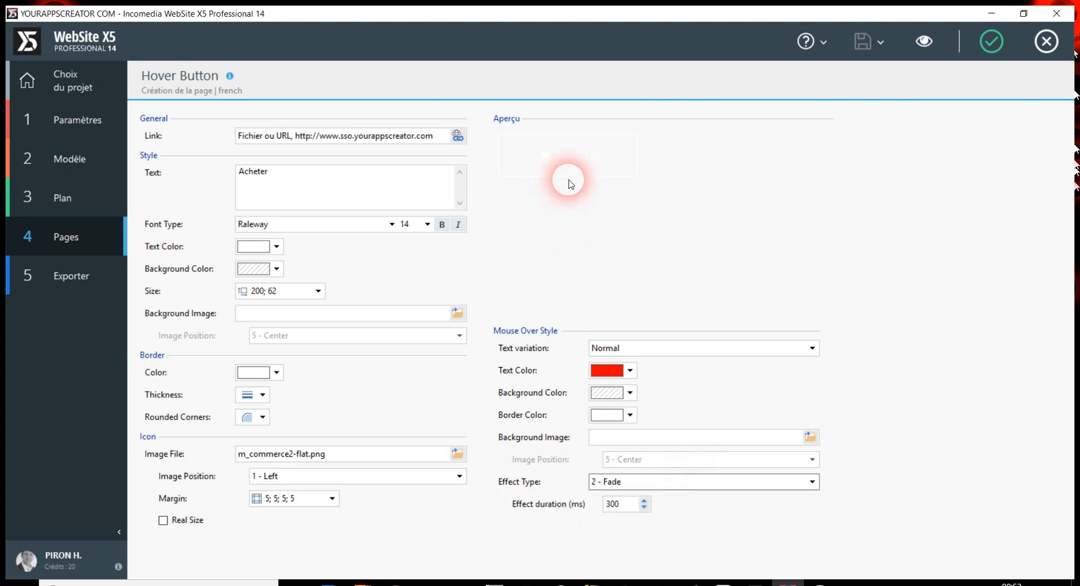